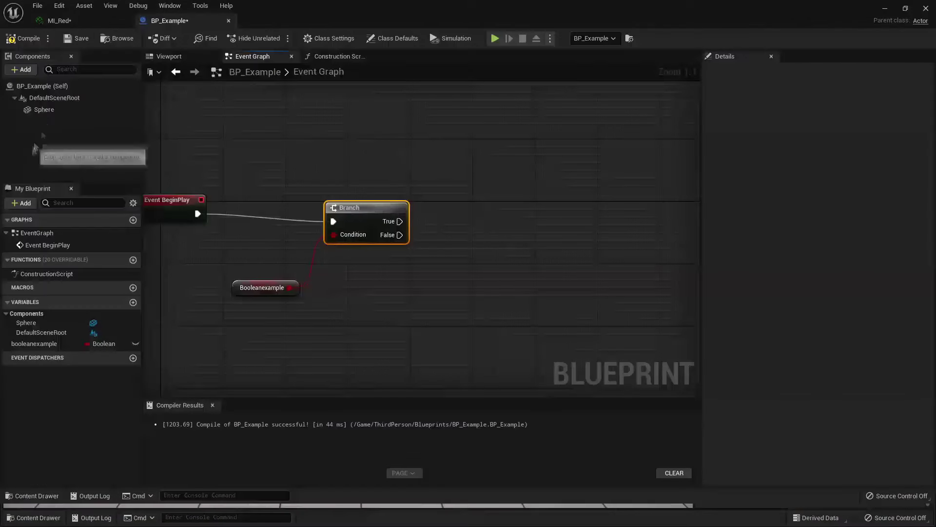
# Add a Set Material node off the Sphere reference
pyautogui.moveTo(425, 147); pyautogui.dragTo(498, 145)
pyautogui.write('set mat')
pyautogui.press('Return')
pyautogui.click(524, 229)
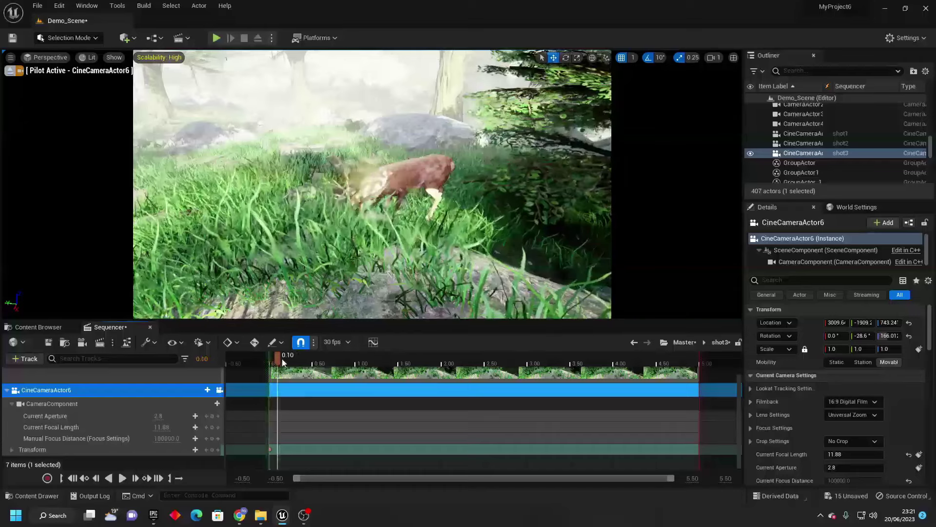
# Download OculusSetup.exe from the 'Oculus PC app setup' link in the install article
pyautogui.moveTo(314, 361); pyautogui.dragTo(337, 363)
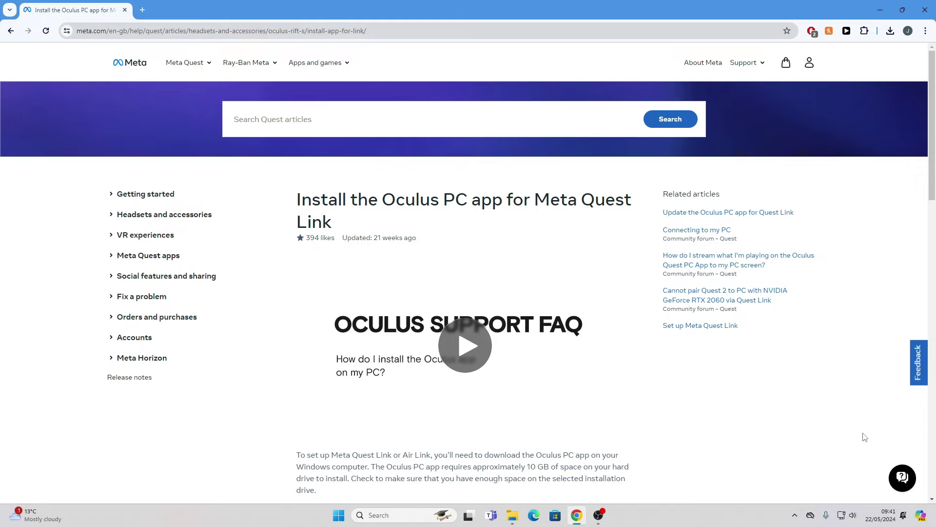
pyautogui.scroll(-4, 539, 239)
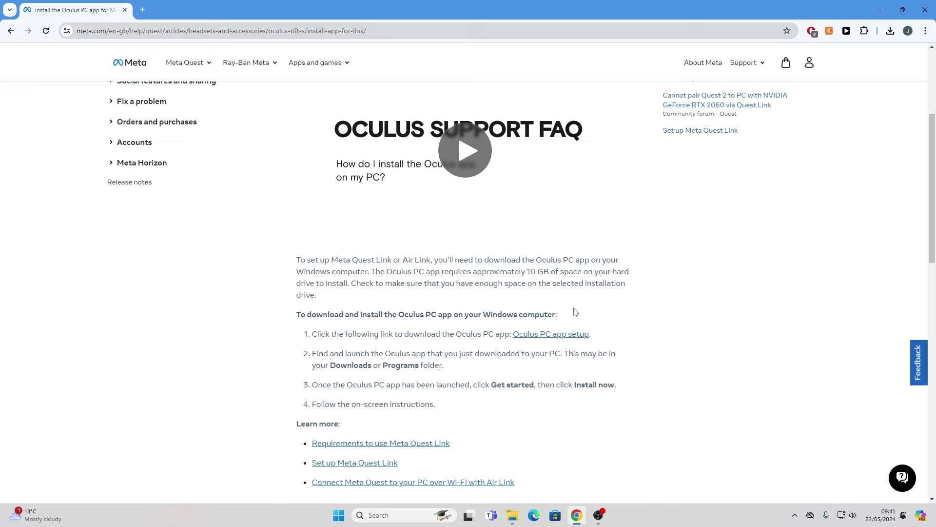
pyautogui.click(564, 334)
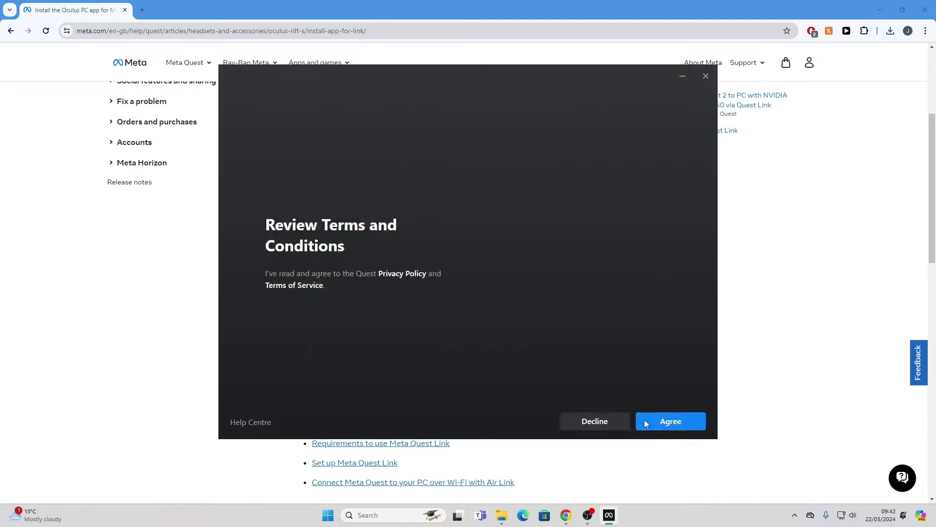
# Agree to the terms, install Meta Quest Link to C:\Program Files\Oculus\, then log in with a Meta account
pyautogui.click(672, 424)
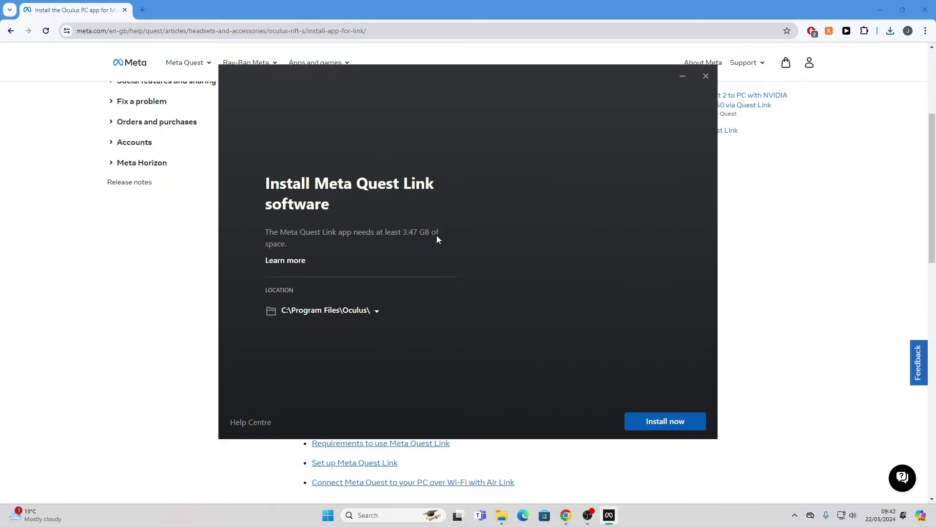
pyautogui.click(662, 424)
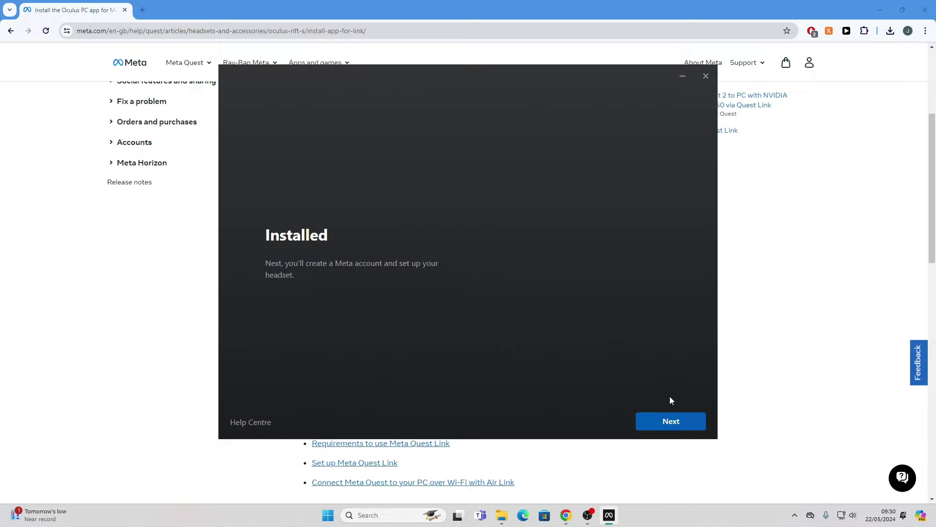
pyautogui.click(668, 422)
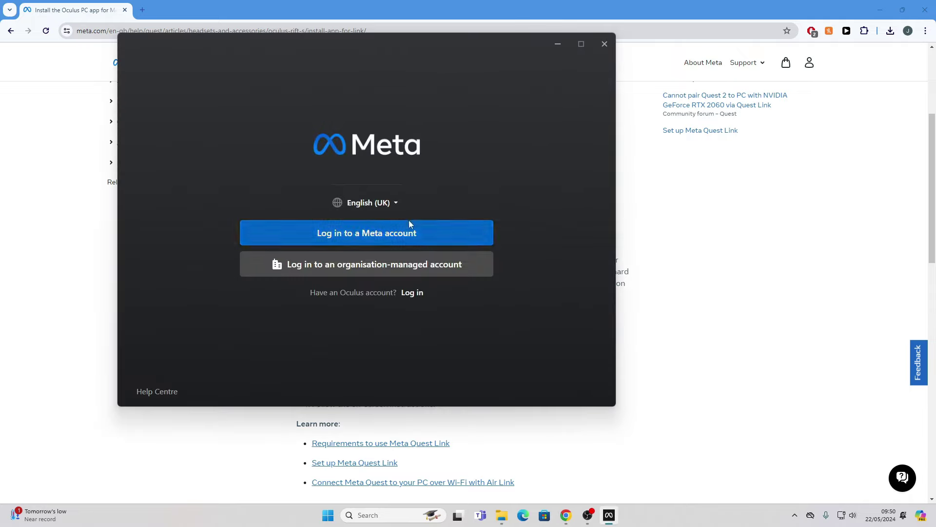
pyautogui.click(383, 228)
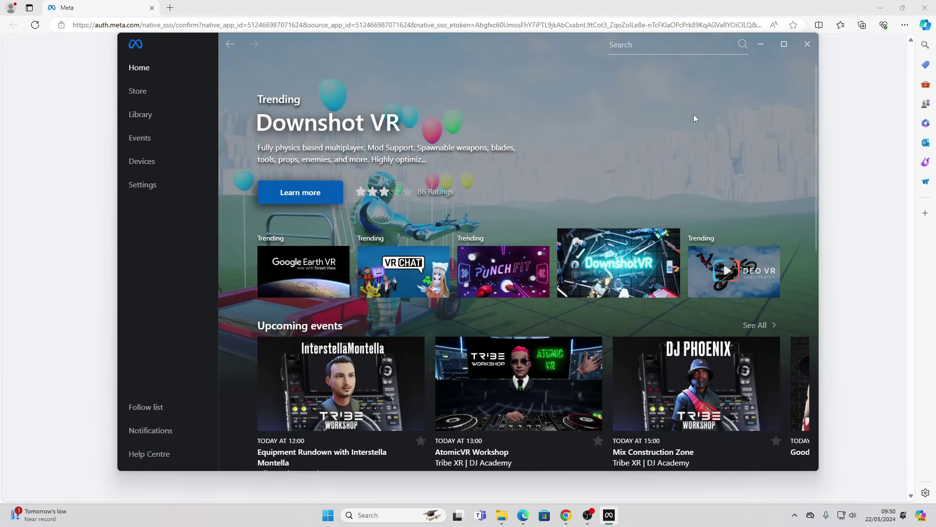
# Maximize Meta Quest Link and add a Quest 3 headset from the Devices page
pyautogui.click(784, 45)
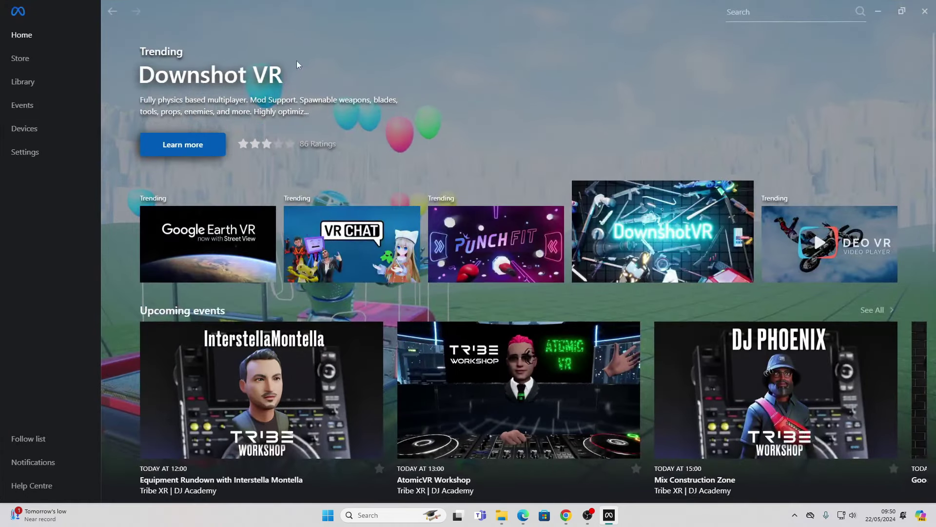
pyautogui.click(43, 129)
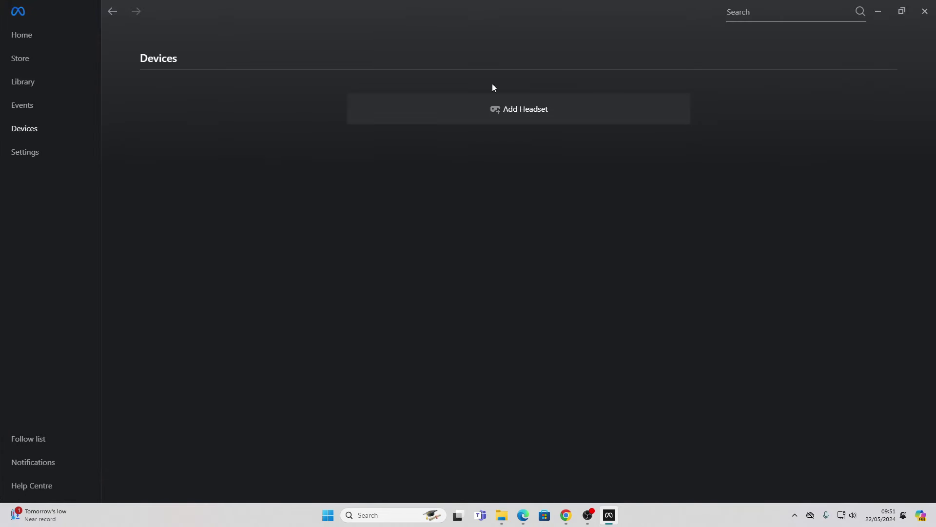
pyautogui.click(565, 108)
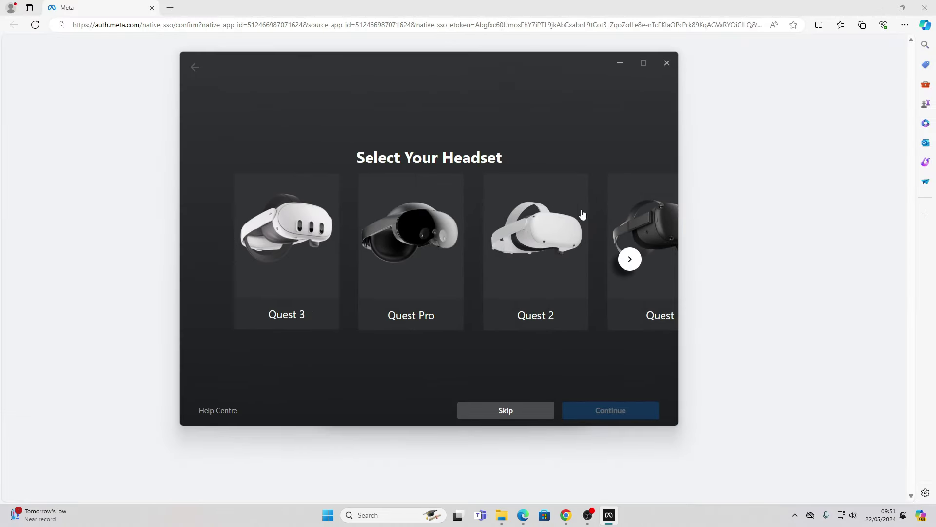
pyautogui.click(299, 247)
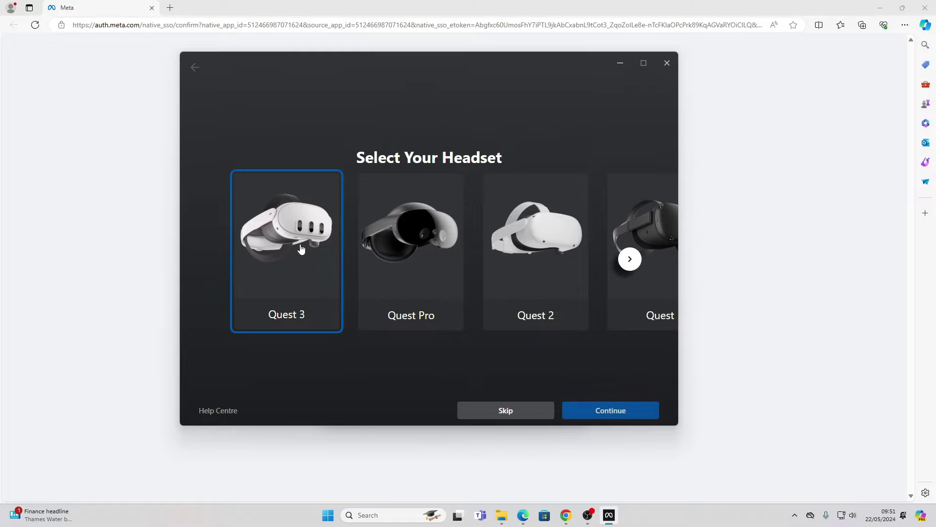
pyautogui.click(603, 411)
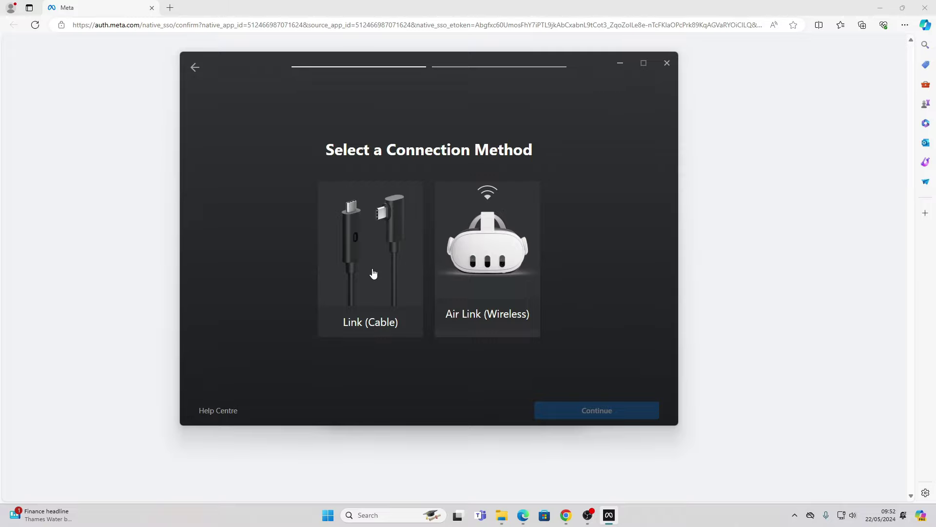
# Choose Link (Cable) and continue through the headset connection and cable checks to Setup complete
pyautogui.click(385, 256)
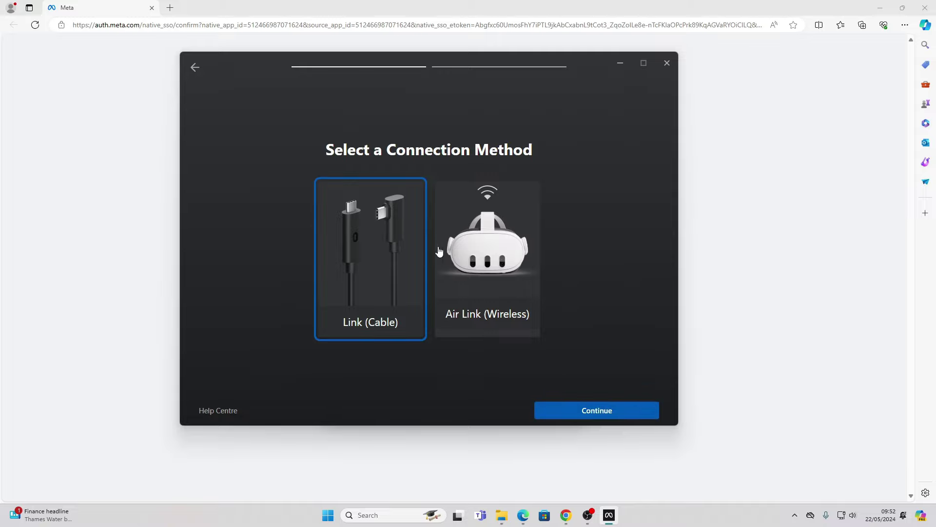
pyautogui.click(608, 411)
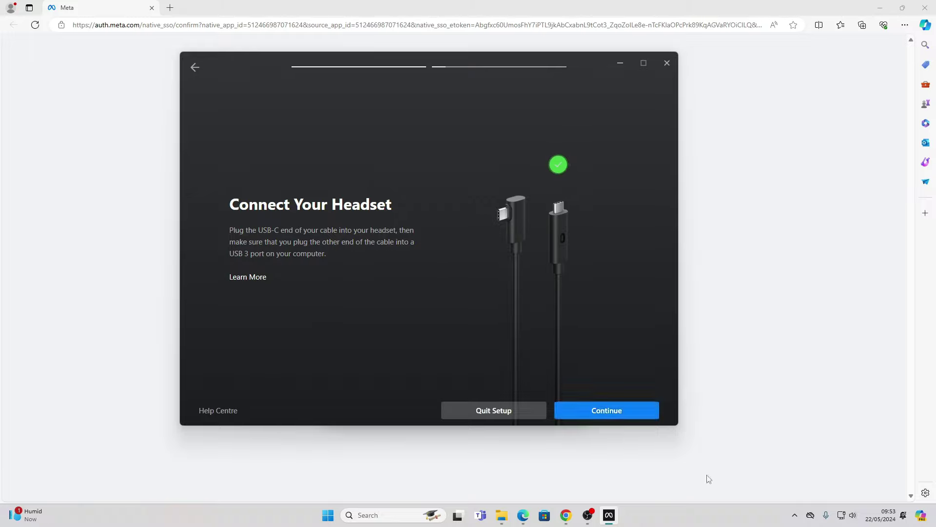
pyautogui.click(613, 410)
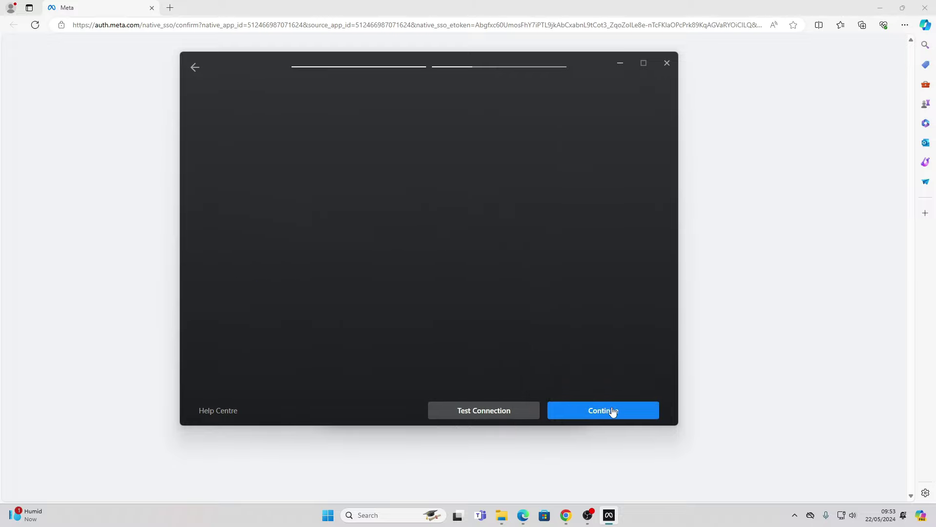
pyautogui.click(619, 413)
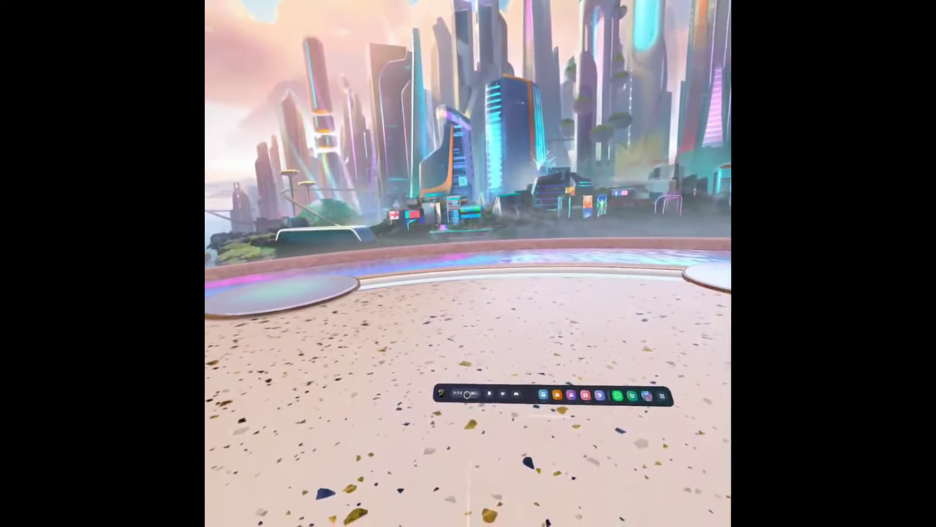
# From the headset's Quick Settings, go to Settings > System > Quest Link
pyautogui.click(459, 398)
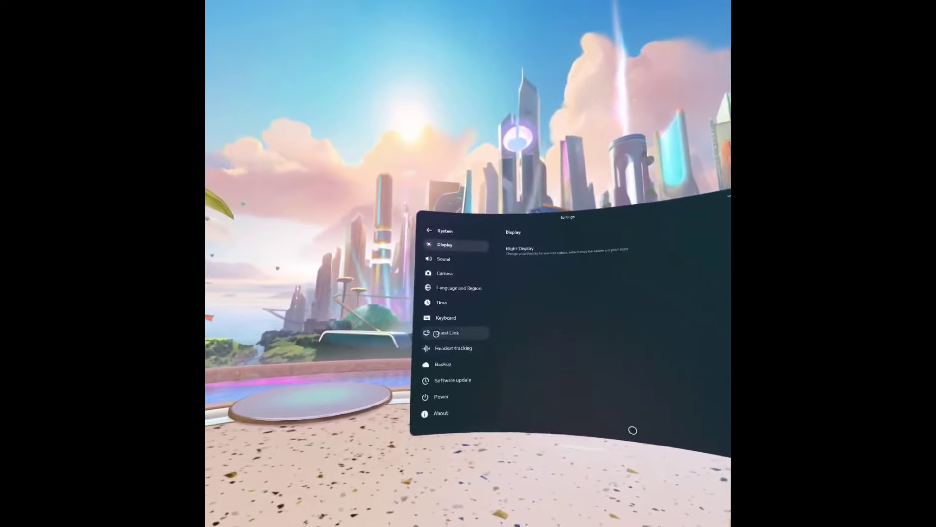
pyautogui.click(415, 384)
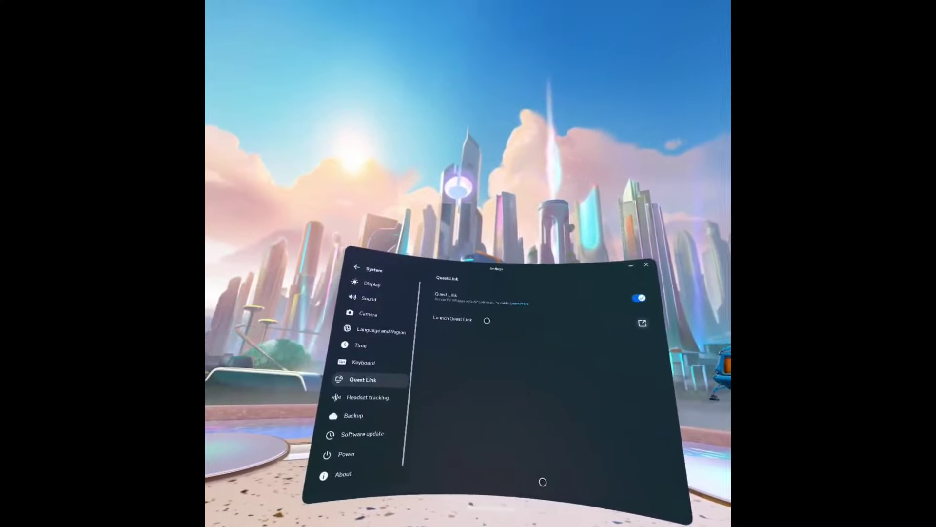
# Launch Quest Link from the headset, connecting to the Rift PC
pyautogui.click(554, 319)
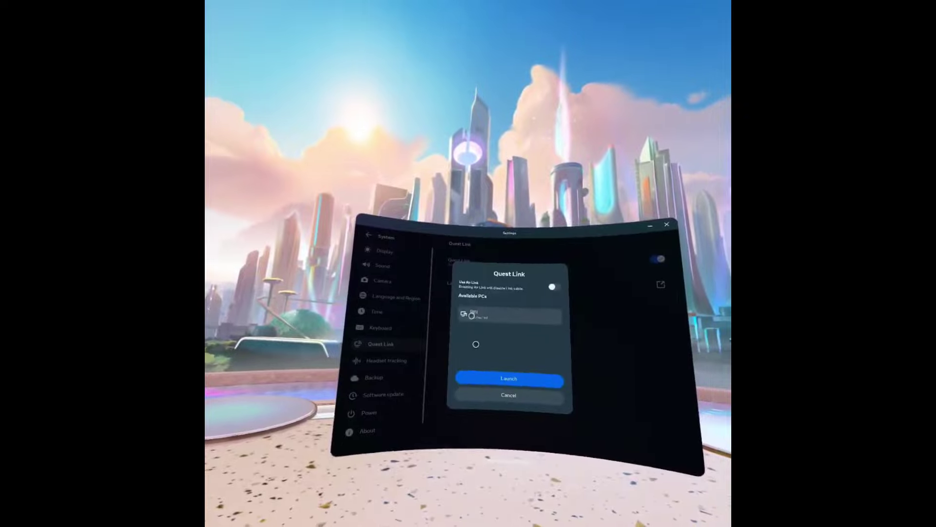
pyautogui.click(492, 378)
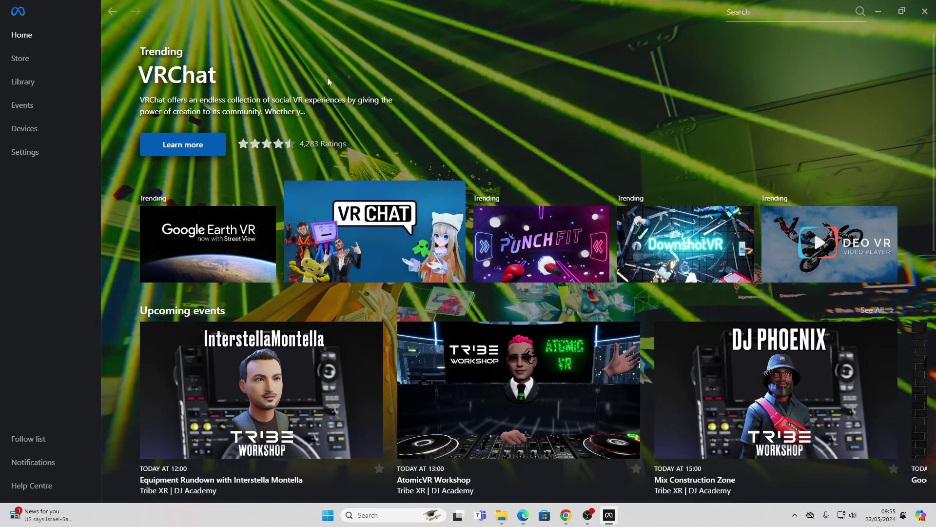
# Switch on Unknown Sources in Settings > General and confirm with Allow
pyautogui.click(49, 154)
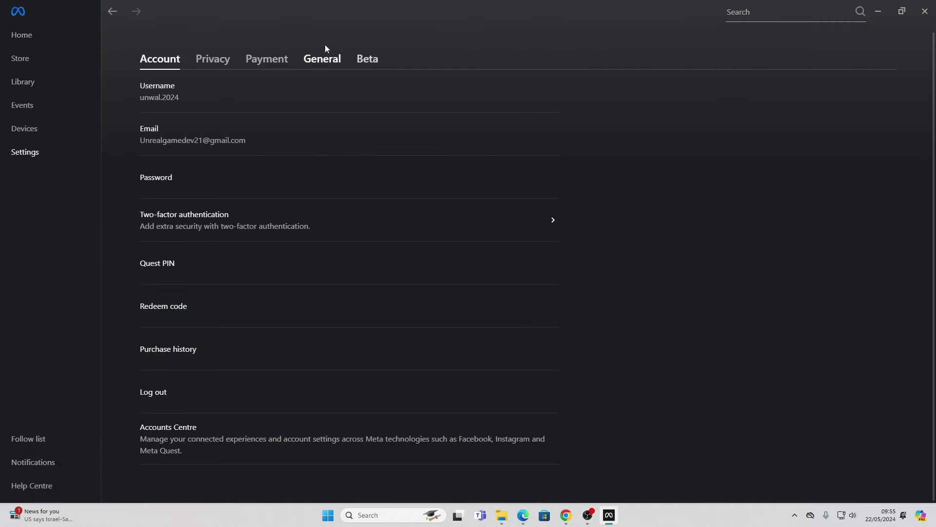
pyautogui.click(312, 63)
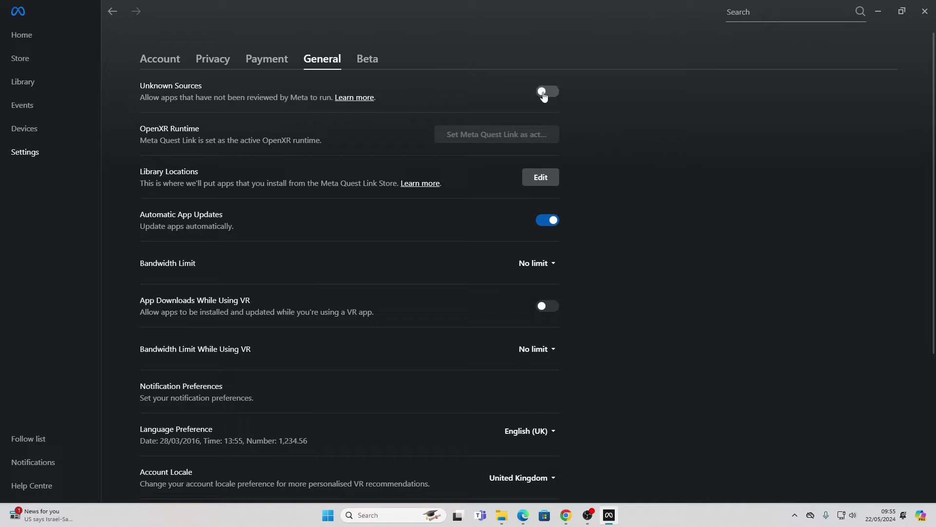
pyautogui.click(544, 93)
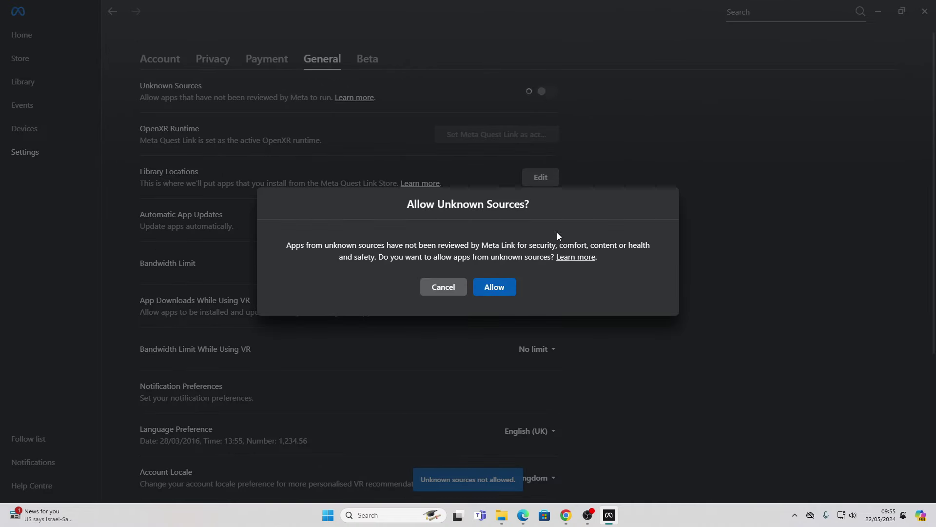
pyautogui.click(499, 287)
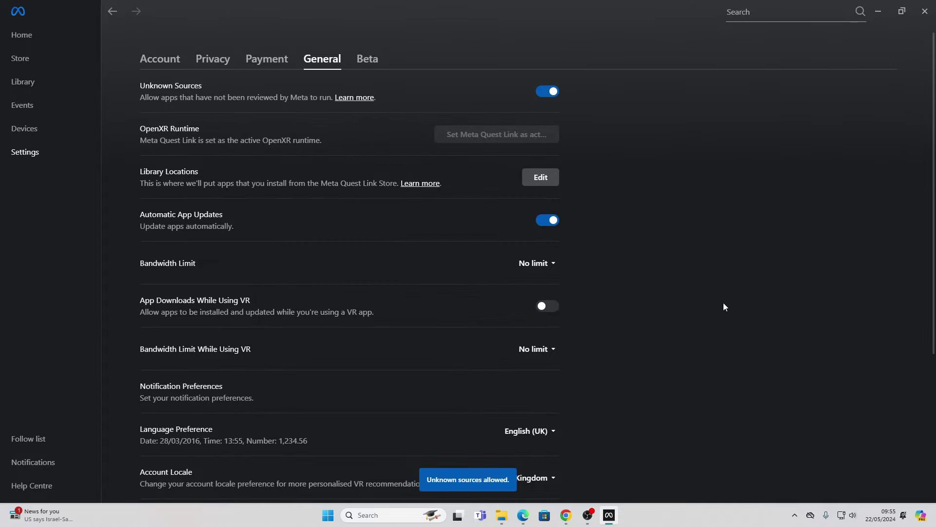
# Open Epic Games Launcher via a Start search for 'epic' and launch Unreal Engine 5.4.1
pyautogui.press('super')
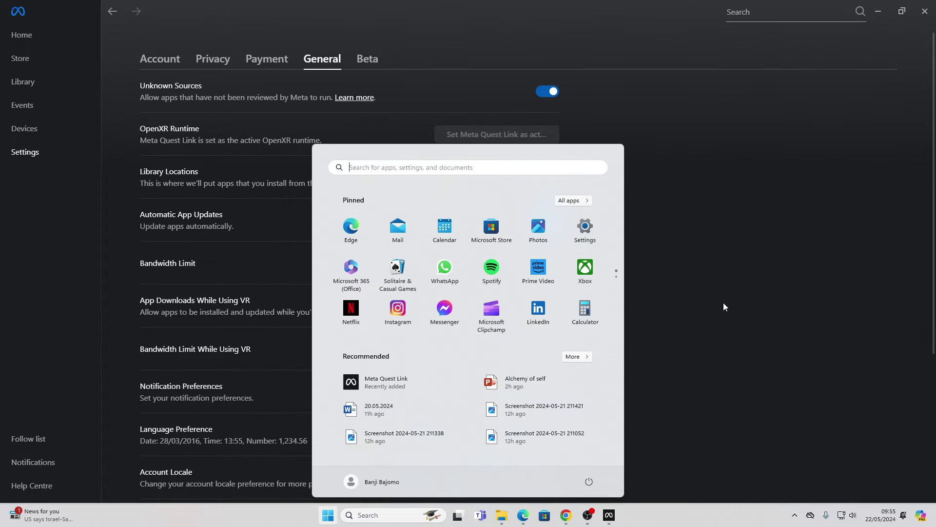
pyautogui.write('e[')
pyautogui.press('BackSpace')
pyautogui.write('pi')
pyautogui.press('Return')
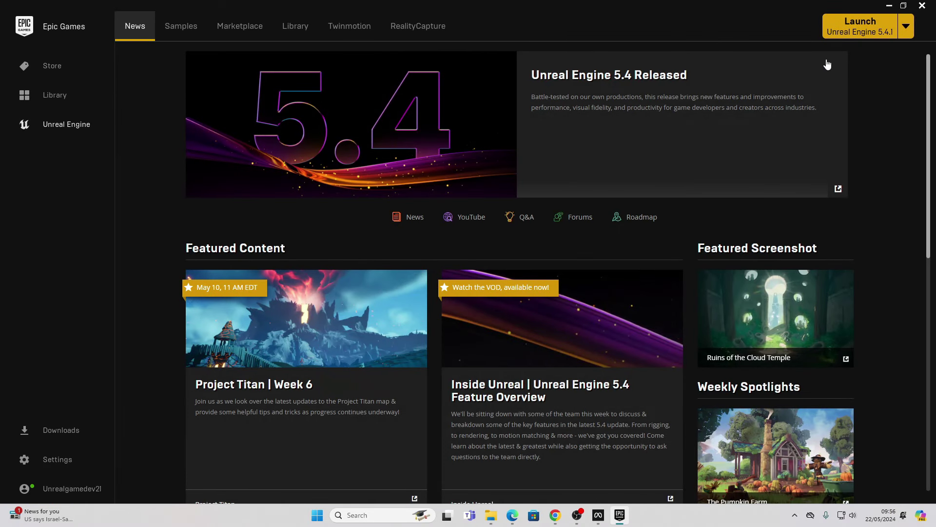
pyautogui.click(849, 29)
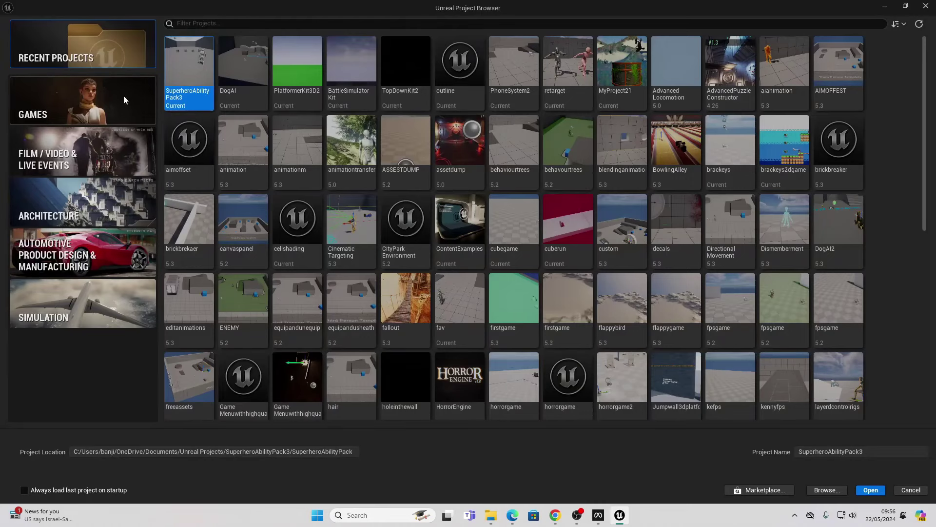
# Create a Games > Virtual Reality template project named vrproject
pyautogui.click(78, 104)
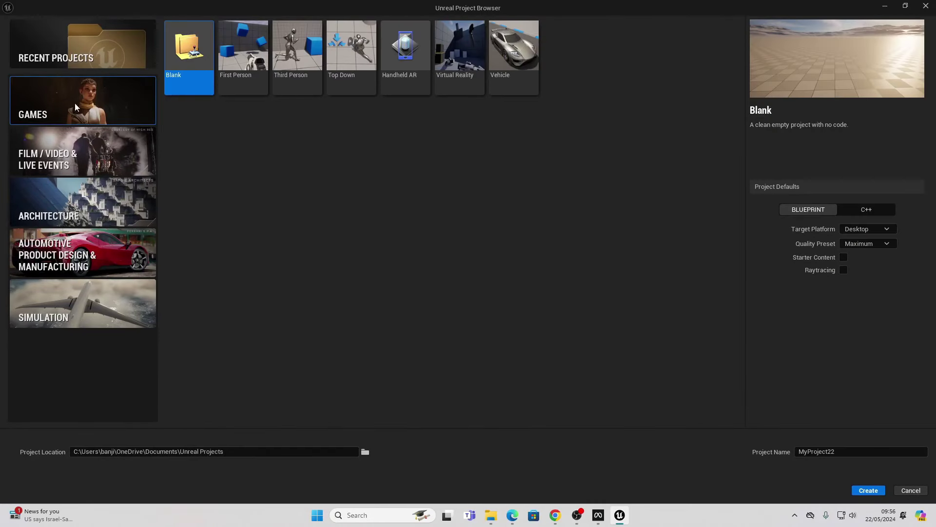
pyautogui.click(461, 46)
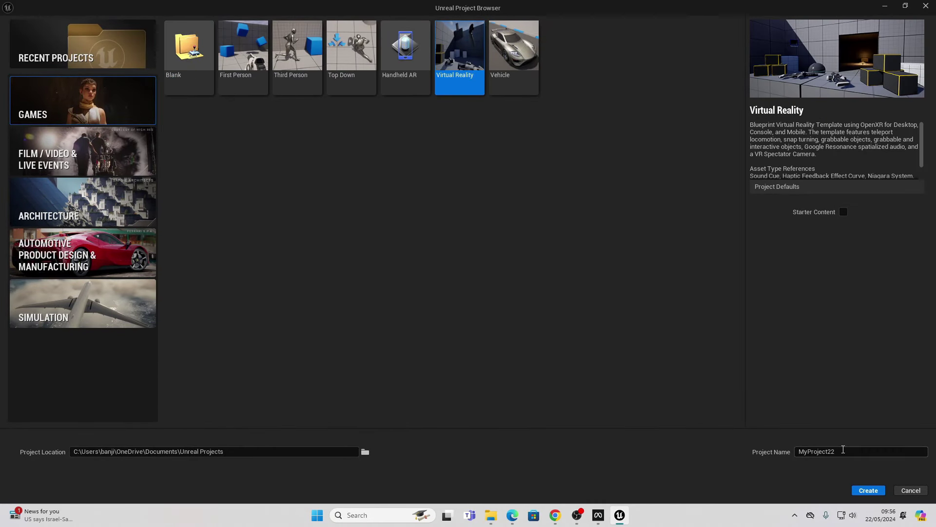
pyautogui.write('vrprojec')
pyautogui.click(863, 490)
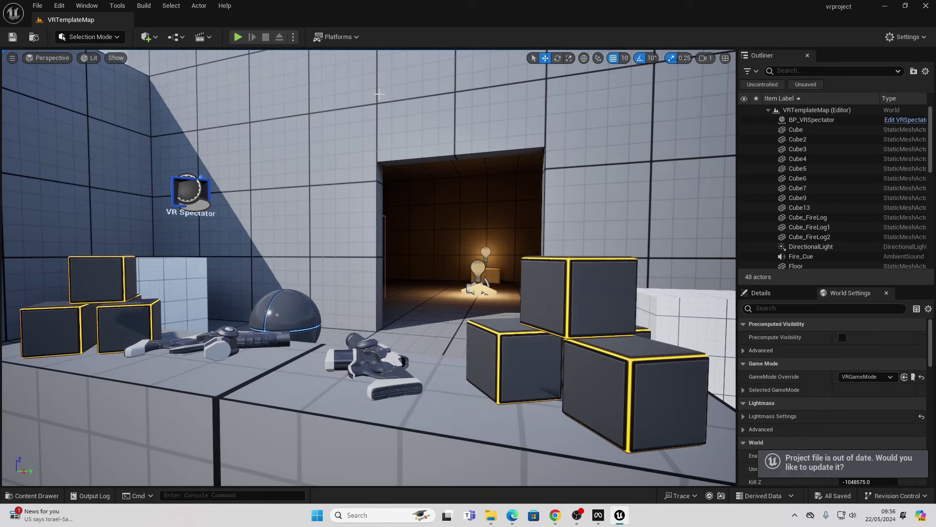
pyautogui.scroll(-6, 380, 94)
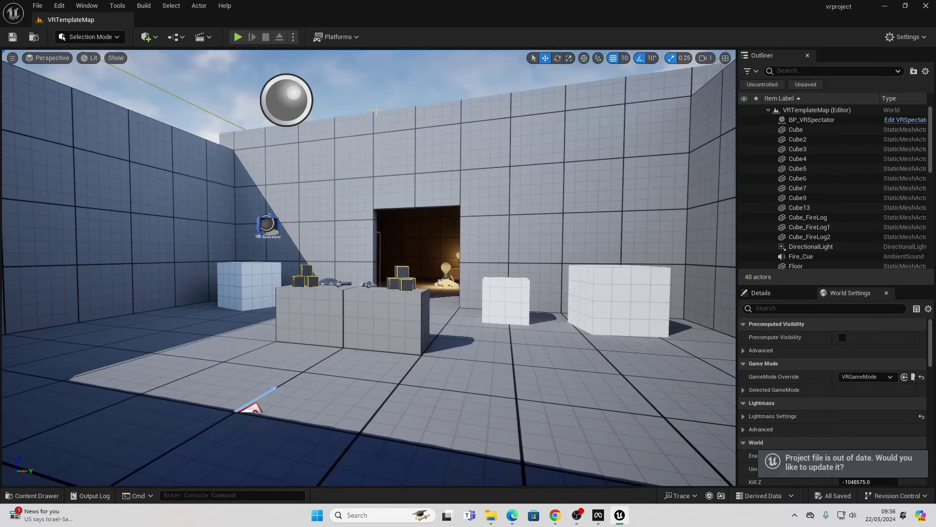
pyautogui.click(294, 39)
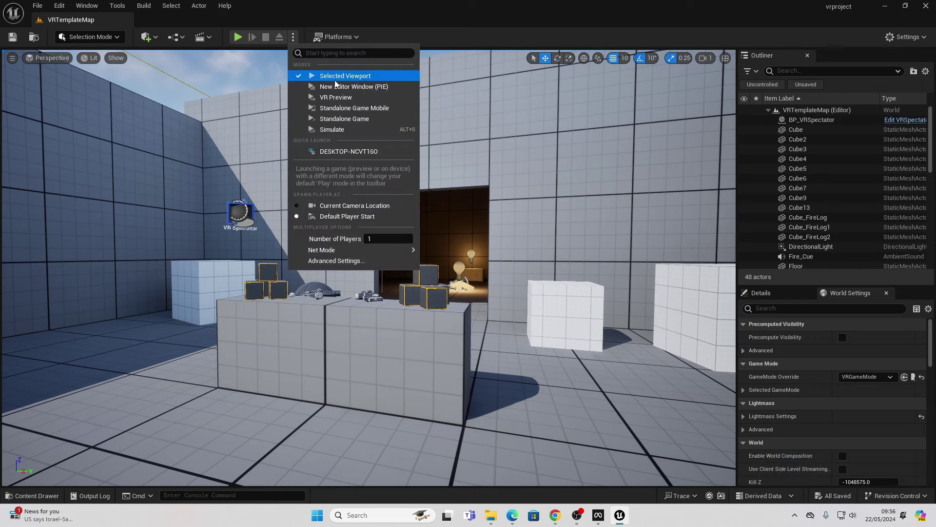
# Run VRTemplateMap in VR Preview on the connected headset
pyautogui.click(331, 100)
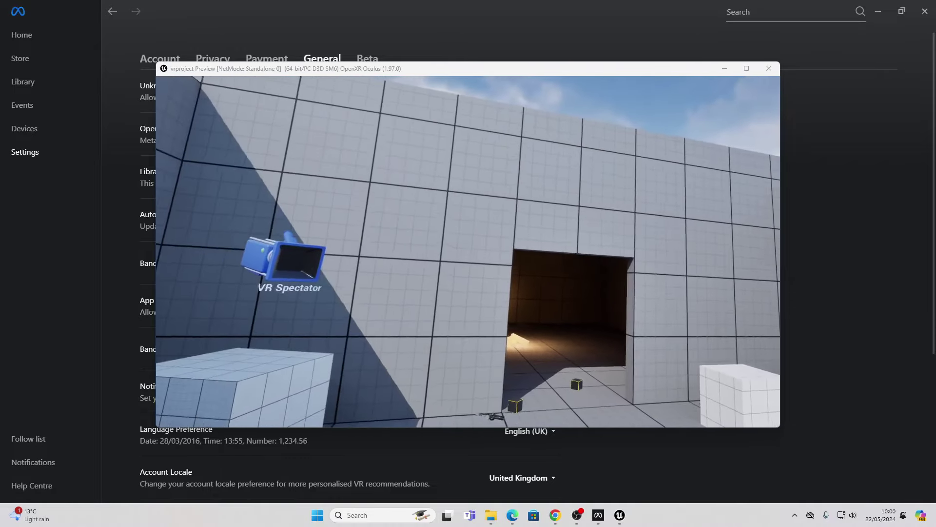
# Stop the VR preview and launch the Epic Games Launcher from Windows search
pyautogui.press('Escape')
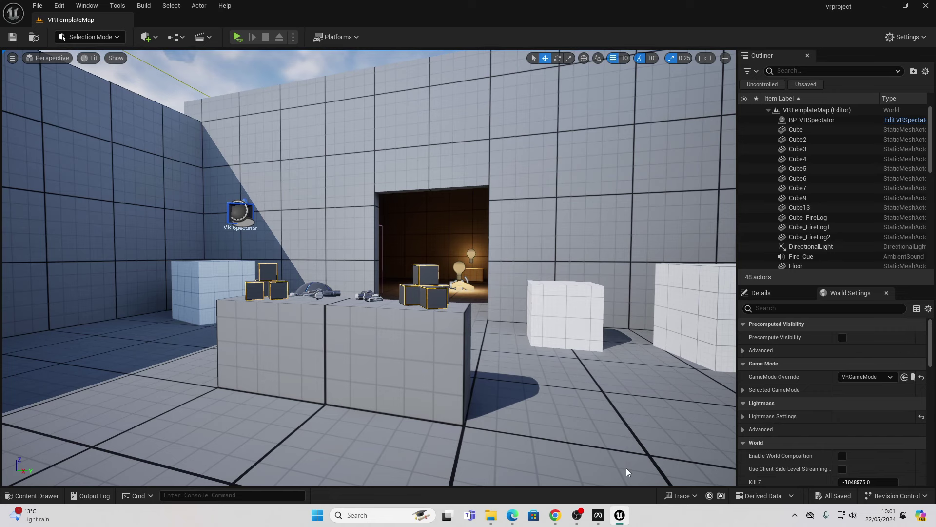
pyautogui.press('super')
pyautogui.write('epi')
pyautogui.press('Return')
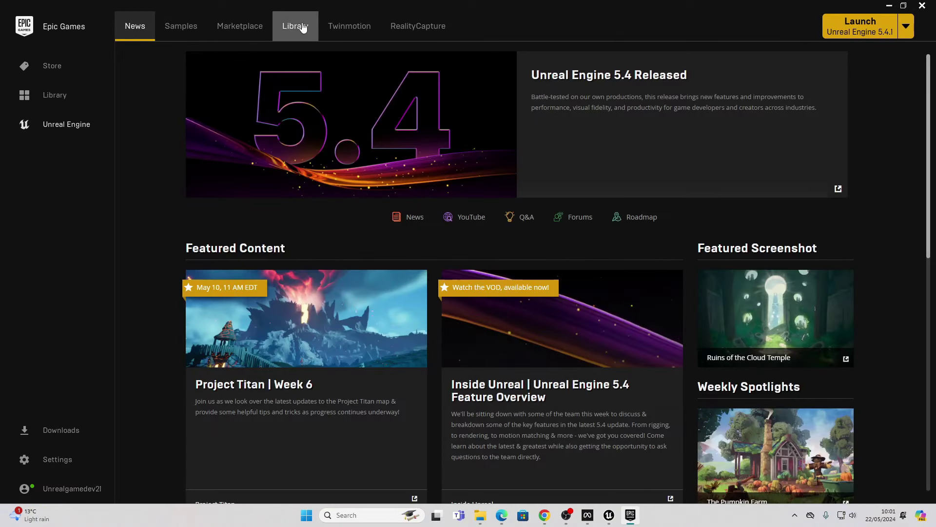
# Browse the Library Vault, filtering by category, to find the Backroom modular pack
pyautogui.click(295, 25)
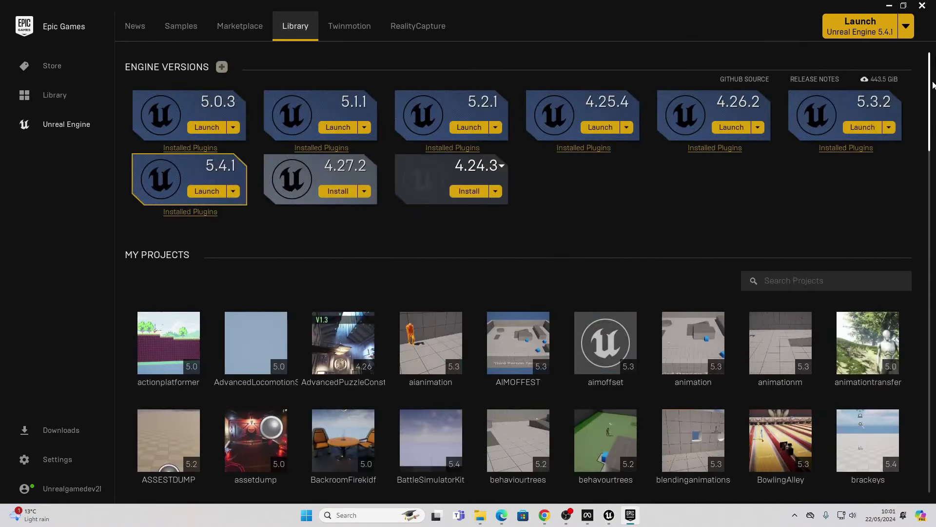
pyautogui.scroll(-3, 930, 164)
pyautogui.moveTo(931, 164); pyautogui.dragTo(920, 397)
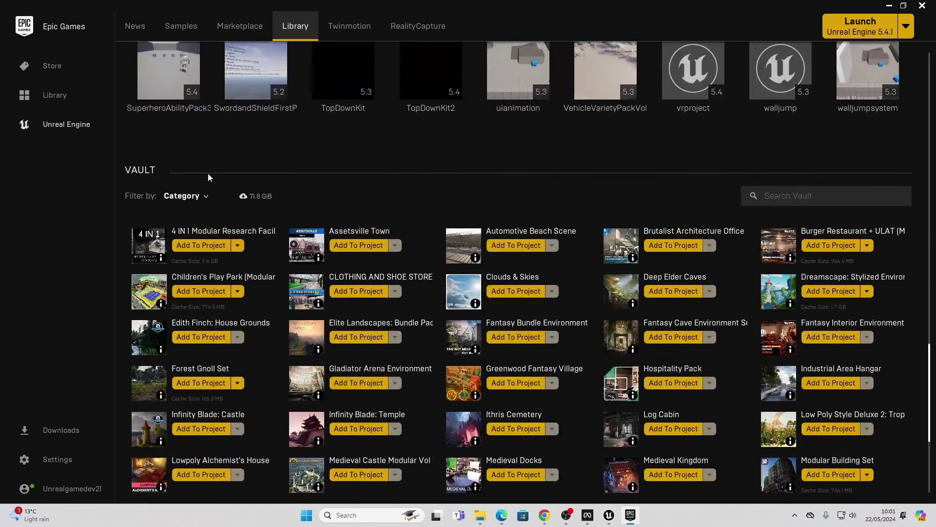
pyautogui.click(201, 198)
pyautogui.scroll(-3, 221, 243)
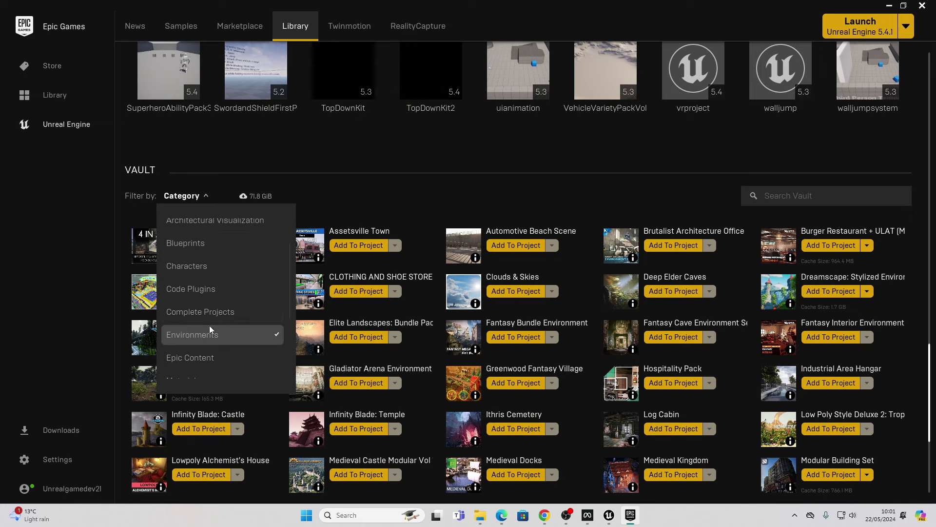
pyautogui.click(628, 173)
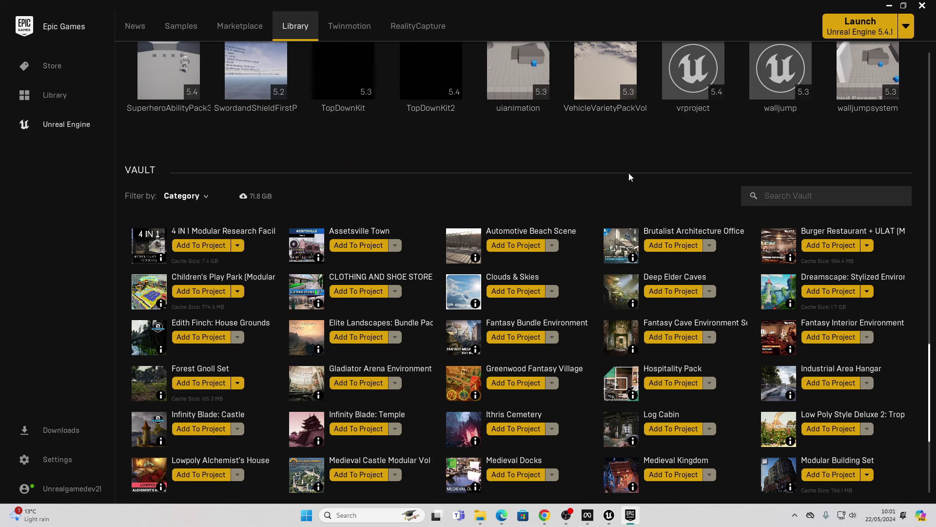
pyautogui.scroll(-5, 538, 383)
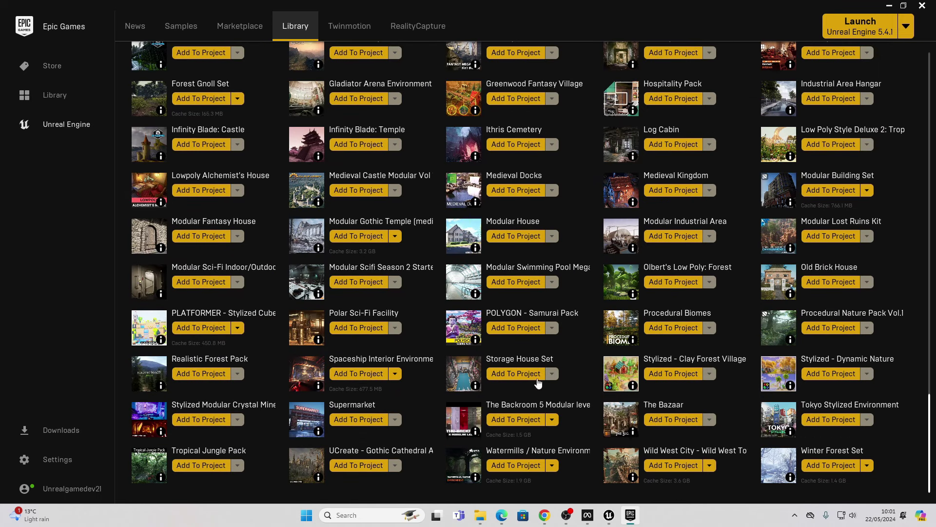
# Add the Backroom pack to vrproject, then return to the Unreal editor's content browser
pyautogui.click(518, 420)
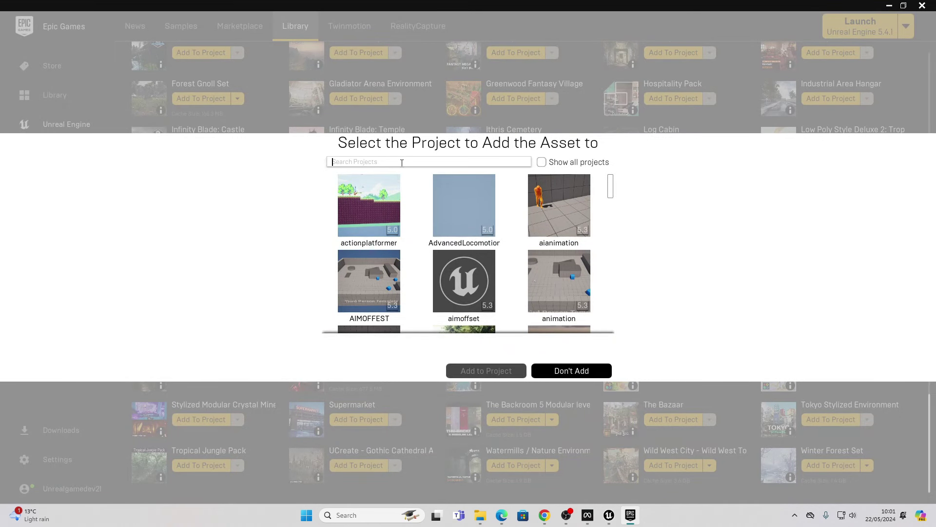
pyautogui.write('vr')
pyautogui.click(377, 233)
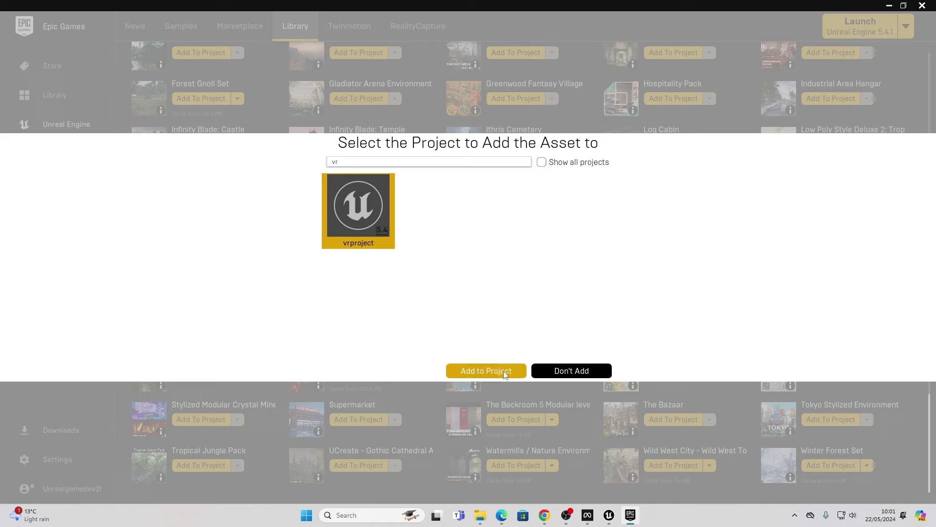
pyautogui.click(486, 371)
pyautogui.click(608, 515)
pyautogui.click(33, 496)
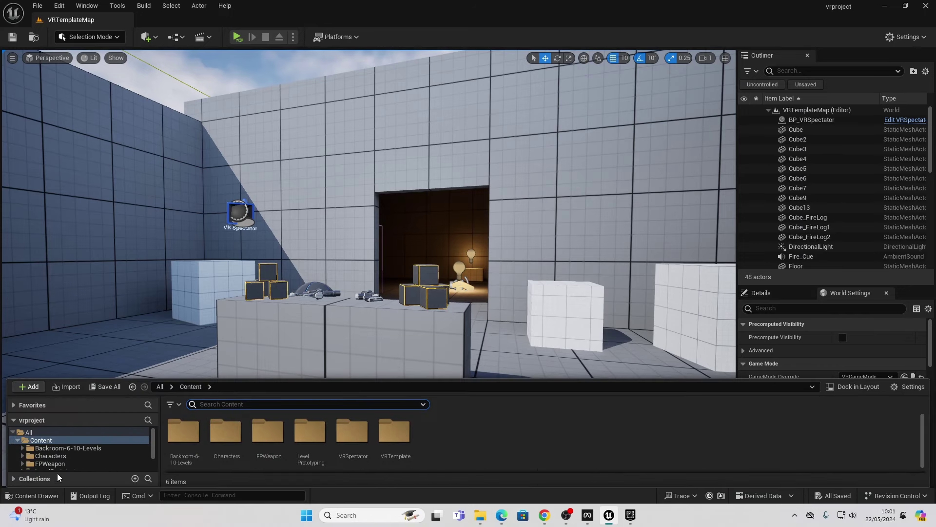
# Open the RunForYourLife level from Backroom-6-10-Levels > Scenes in the Content Drawer
pyautogui.click(79, 448)
pyautogui.click(270, 445)
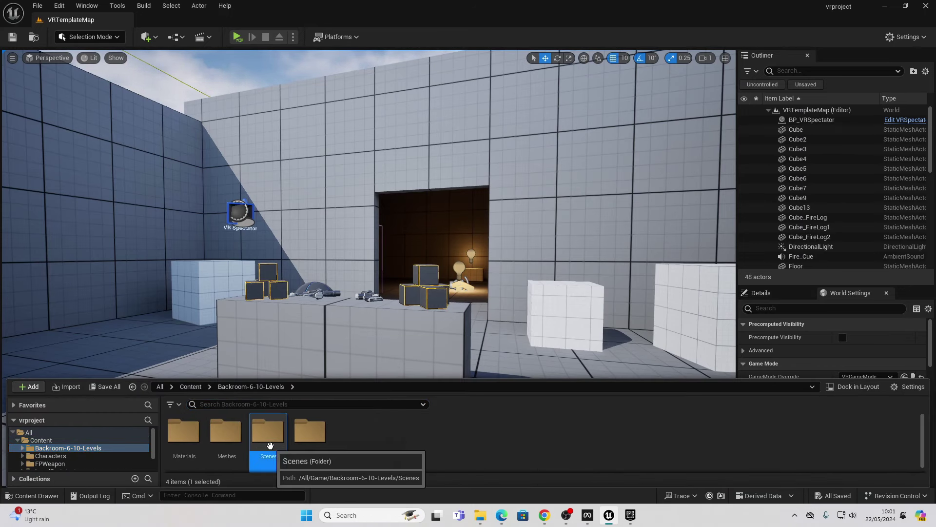
pyautogui.doubleClick(270, 432)
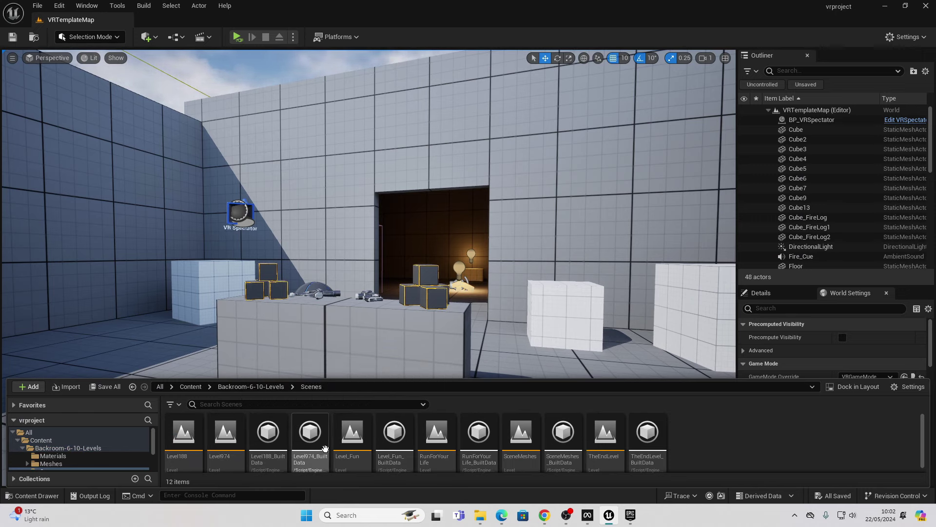
pyautogui.doubleClick(184, 433)
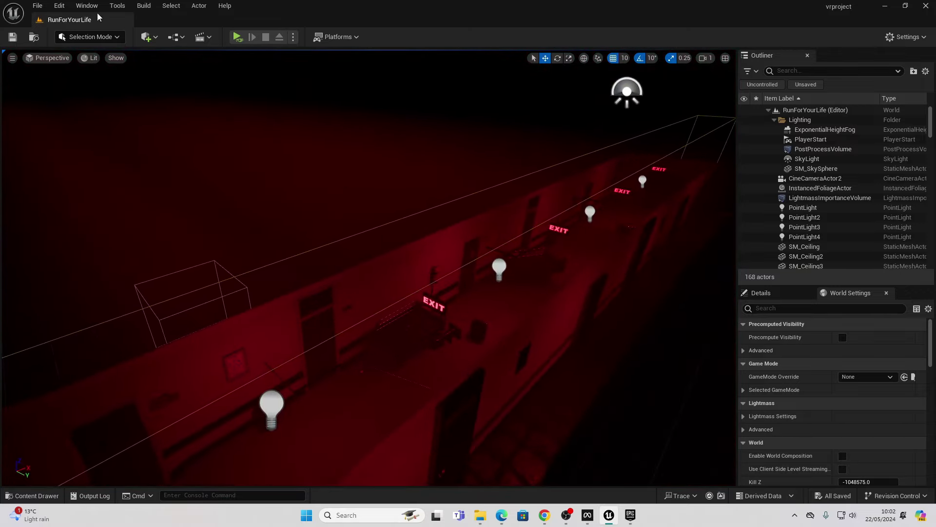
# Set the World Settings GameMode Override to VRGameMode for RunForYourLife
pyautogui.click(87, 6)
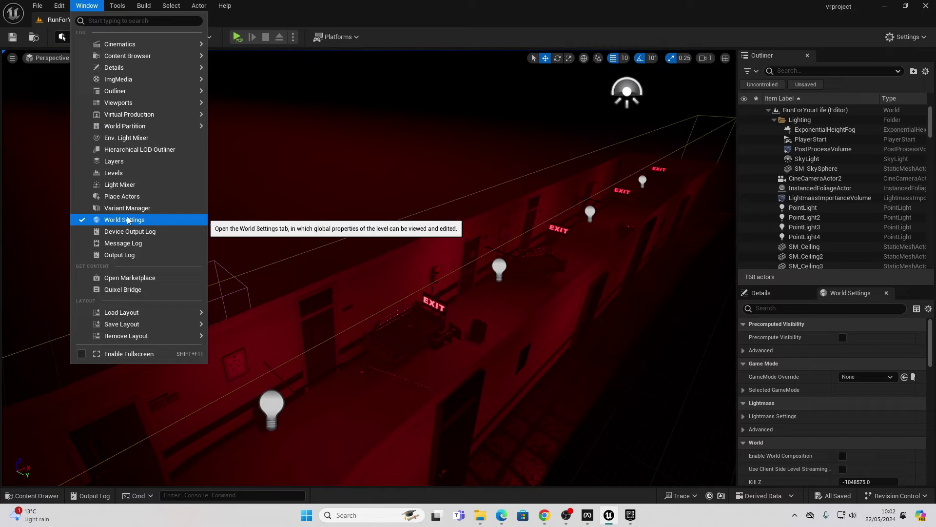
pyautogui.click(867, 377)
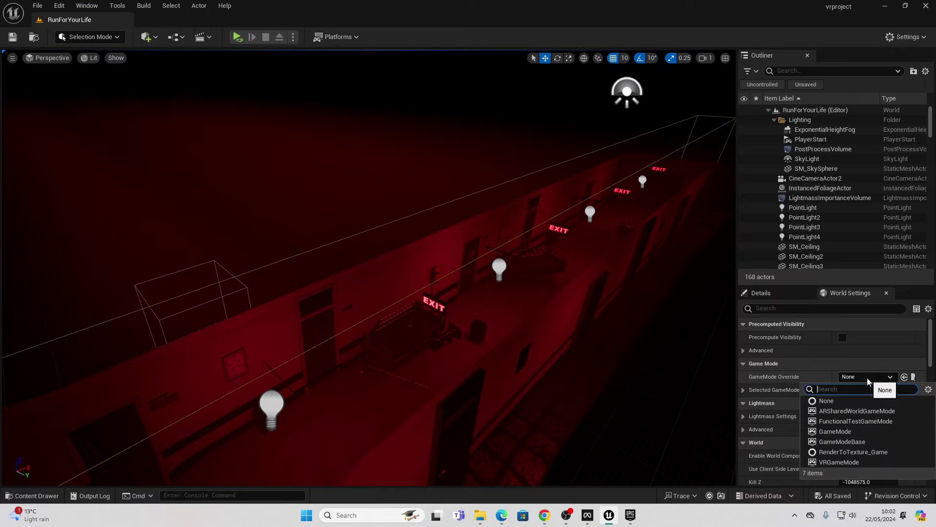
pyautogui.click(859, 462)
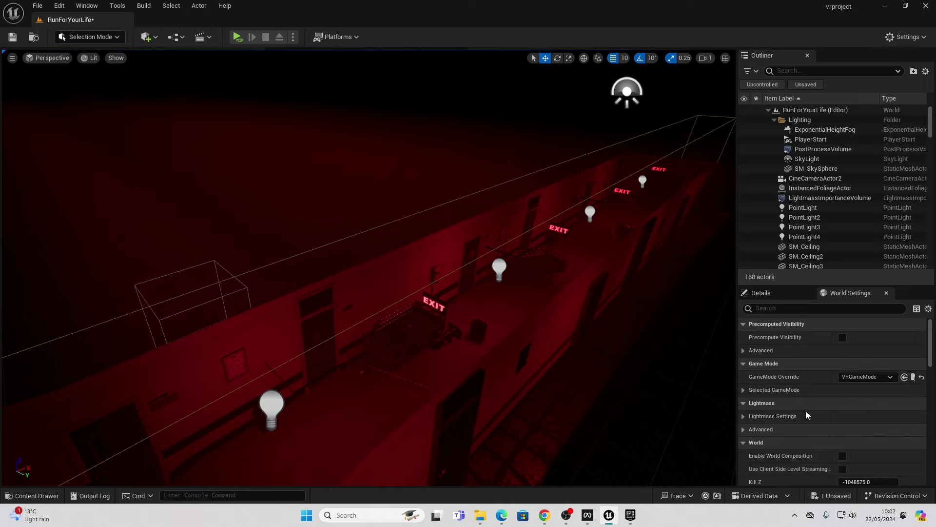
pyautogui.moveTo(365, 268); pyautogui.dragTo(589, 140, button='right')
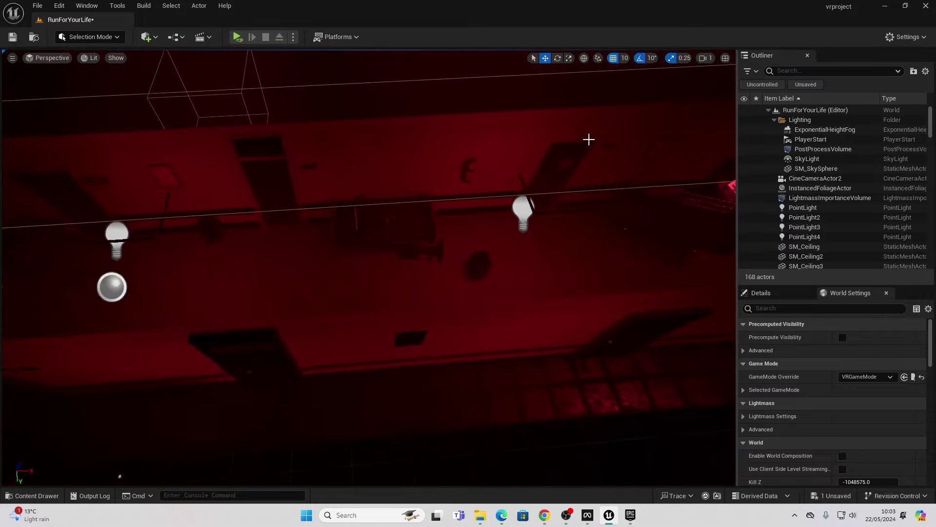
# Place a Nav Mesh Bounds Volume via Quick Add > Volumes and show navigation with P
pyautogui.click(154, 40)
pyautogui.moveTo(193, 133)
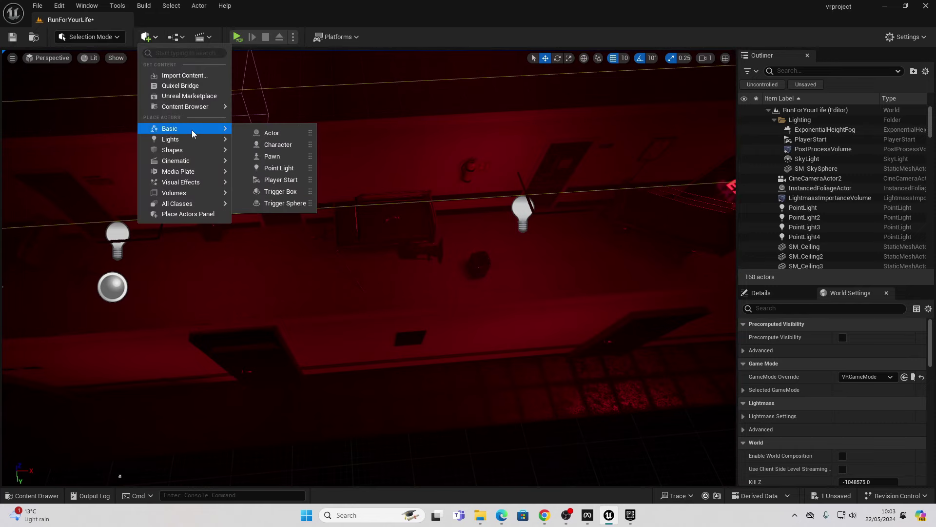
pyautogui.moveTo(203, 192)
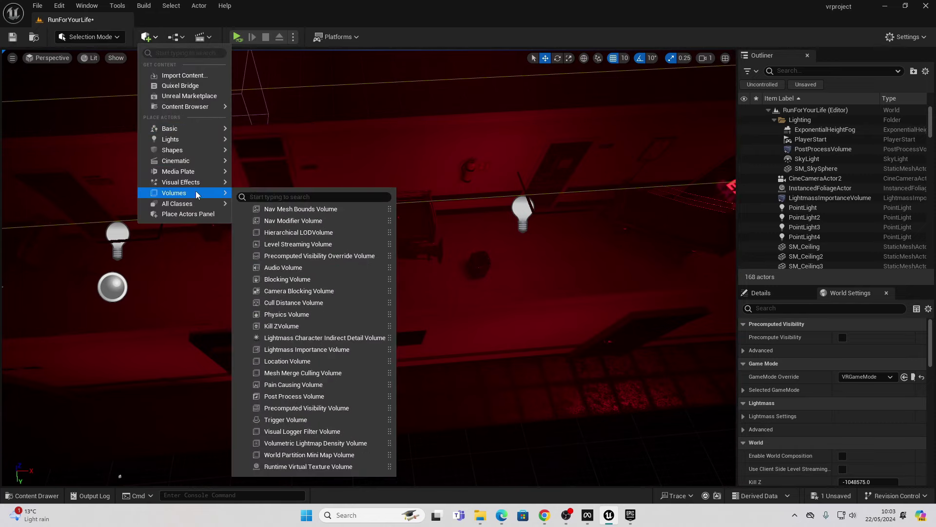
pyautogui.click(300, 210)
pyautogui.moveTo(360, 209); pyautogui.dragTo(382, 229, button='right')
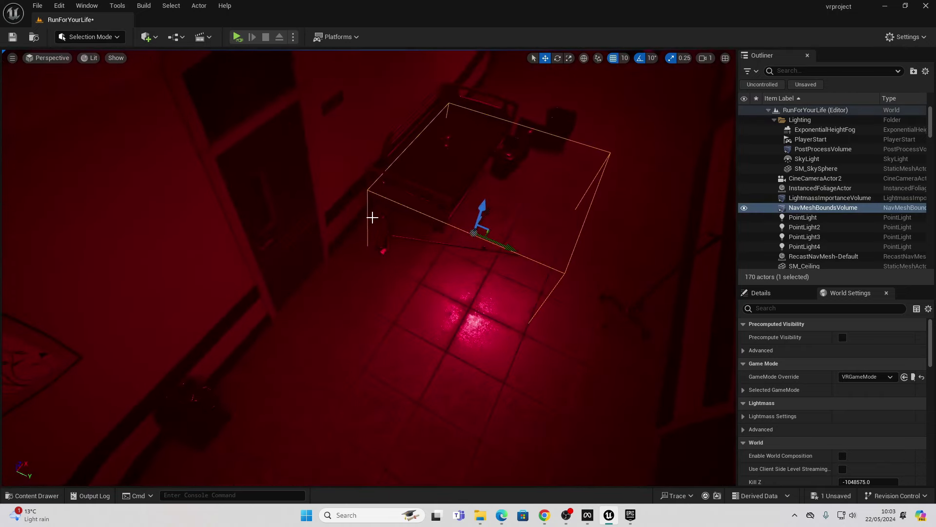
pyautogui.press('p')
# Move the bounds volume up and sideways across the corridor floor
pyautogui.moveTo(482, 207); pyautogui.dragTo(483, 193)
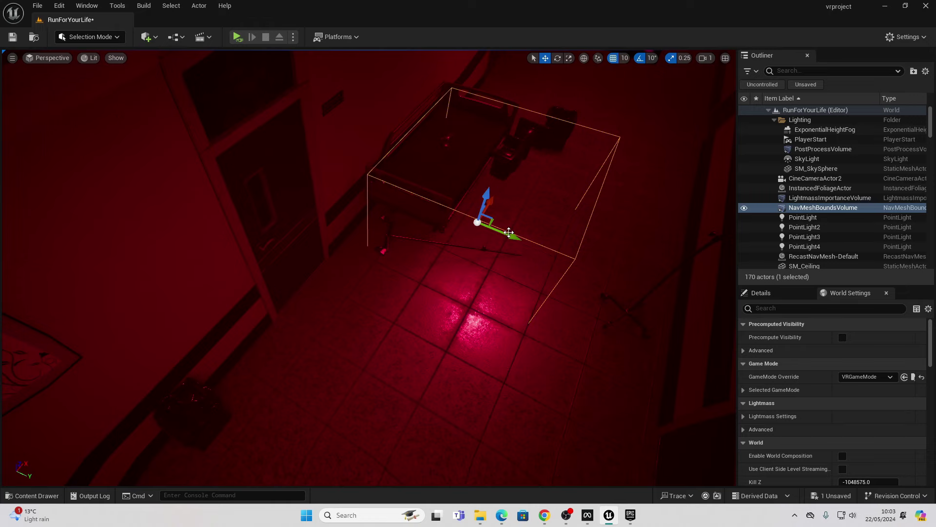
pyautogui.moveTo(510, 233); pyautogui.dragTo(553, 245)
pyautogui.moveTo(545, 236); pyautogui.dragTo(499, 216, button='right')
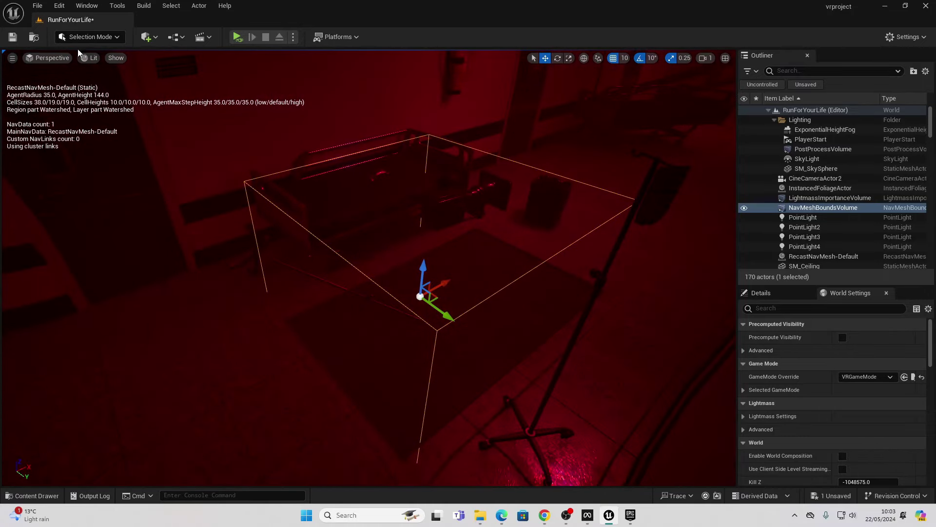
pyautogui.click(90, 58)
# In Unlit mode, scale the NavMeshBoundsVolume to cover the whole corridor from above
pyautogui.click(116, 107)
pyautogui.moveTo(499, 216); pyautogui.dragTo(477, 163, button='right')
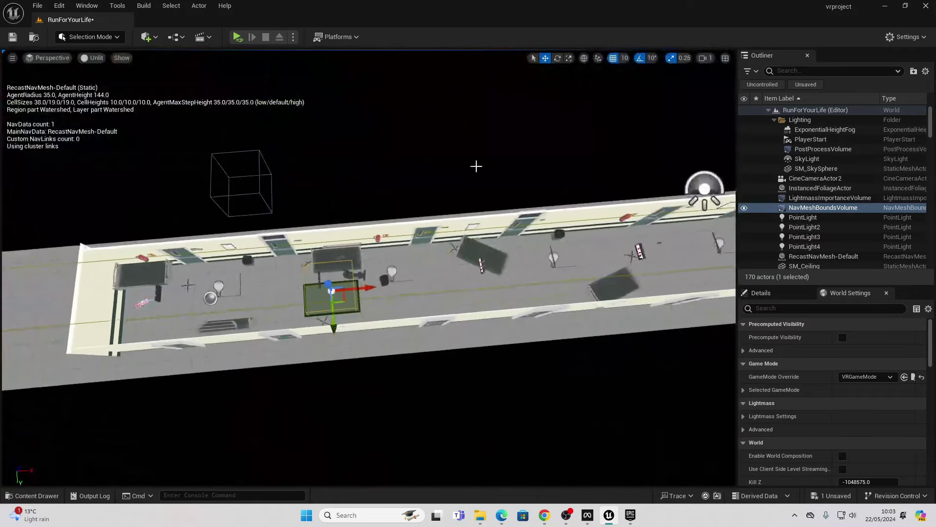
pyautogui.click(569, 58)
pyautogui.scroll(-6, 451, 150)
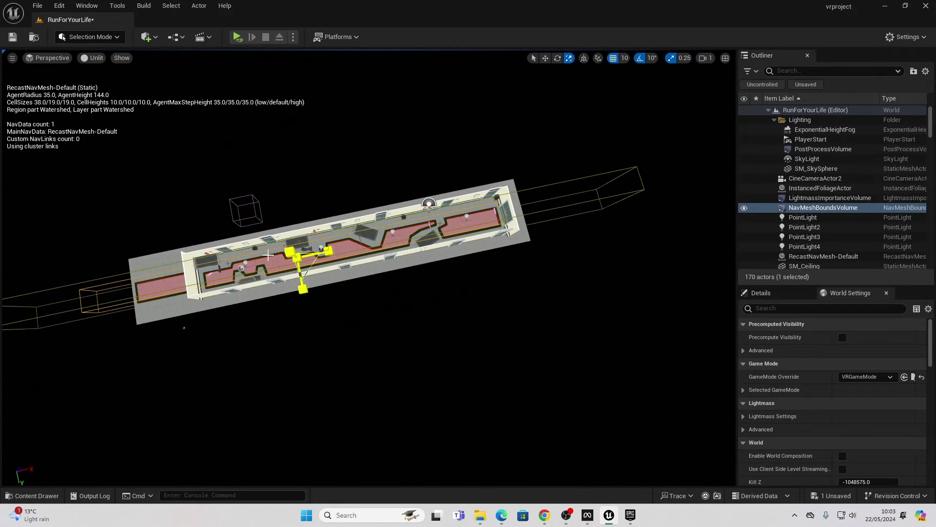
pyautogui.moveTo(304, 292); pyautogui.dragTo(345, 258)
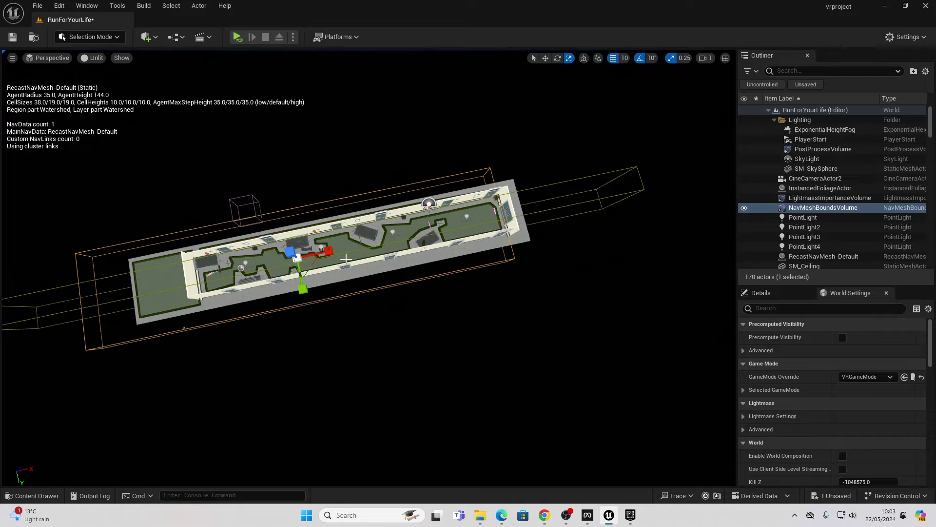
# Check the PlayerStart beside the bed, then switch the viewport back to Lit
pyautogui.moveTo(297, 257); pyautogui.dragTo(296, 160, button='right')
pyautogui.scroll(8, 342, 263)
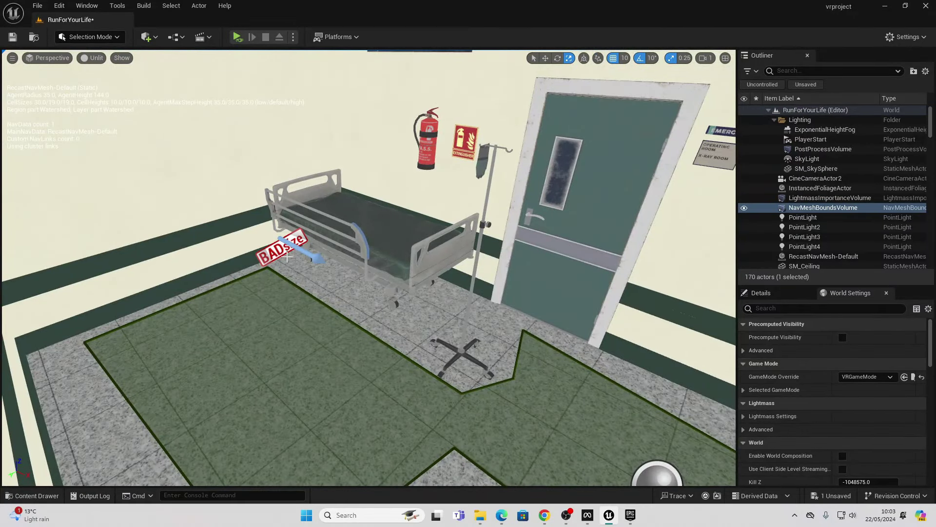
pyautogui.click(279, 243)
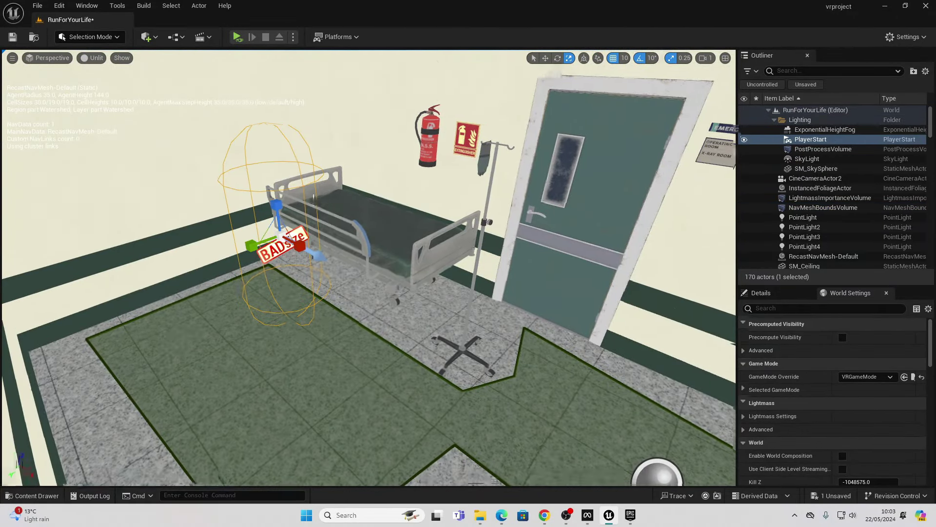
pyautogui.moveTo(532, 241); pyautogui.dragTo(517, 256, button='right')
pyautogui.click(92, 58)
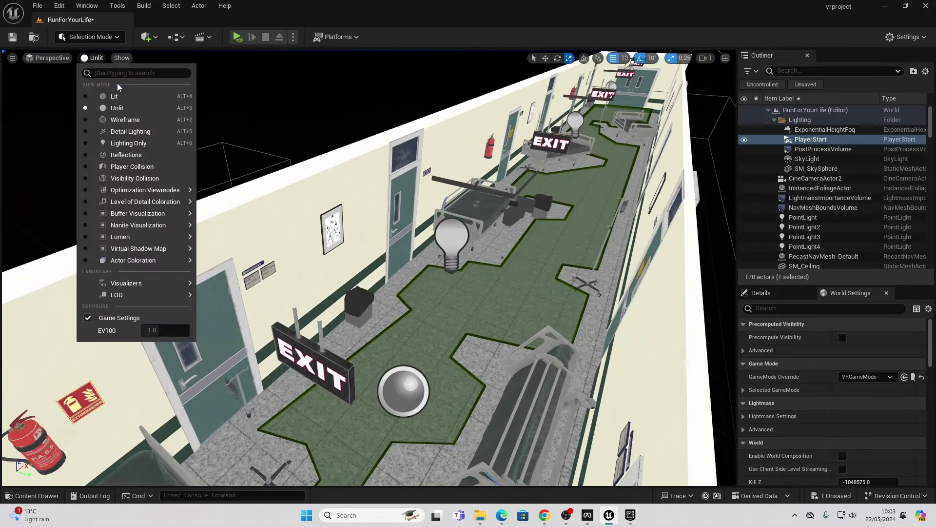
pyautogui.click(132, 100)
# Launch the RunForYourLife level in VR Preview from the toolbar Play button
pyautogui.click(237, 37)
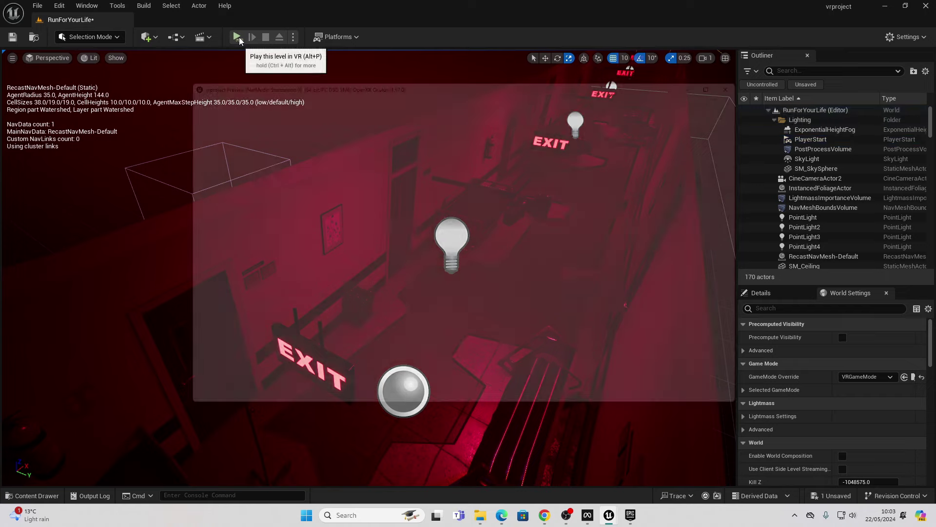